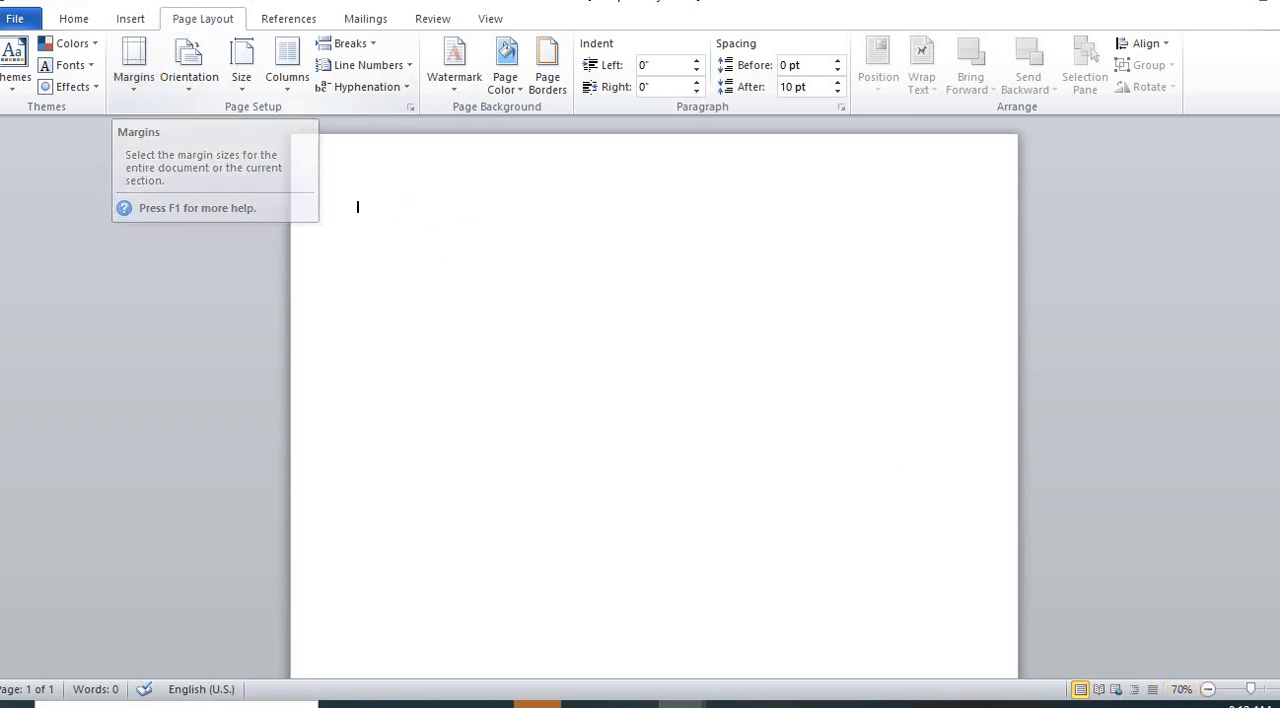
Step: Apply the Narrow margin preset, with 0.5" on every side, to the page
left_click(137, 85)
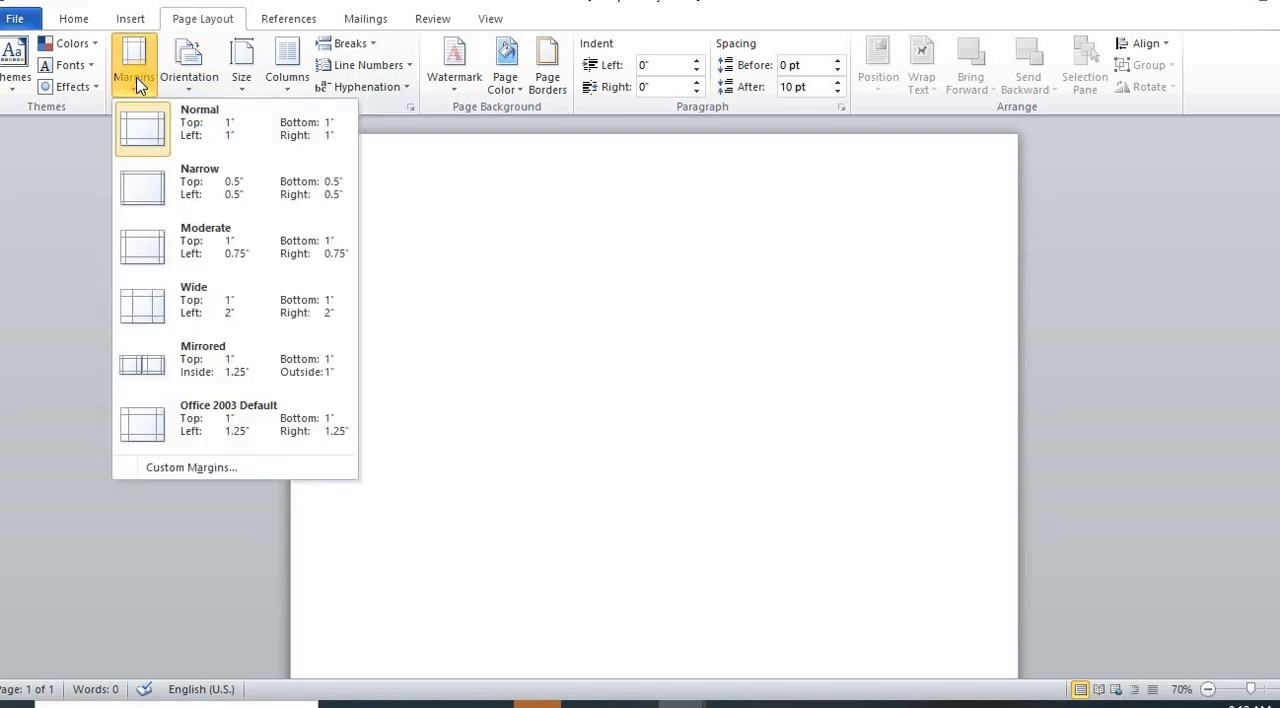
left_click(203, 187)
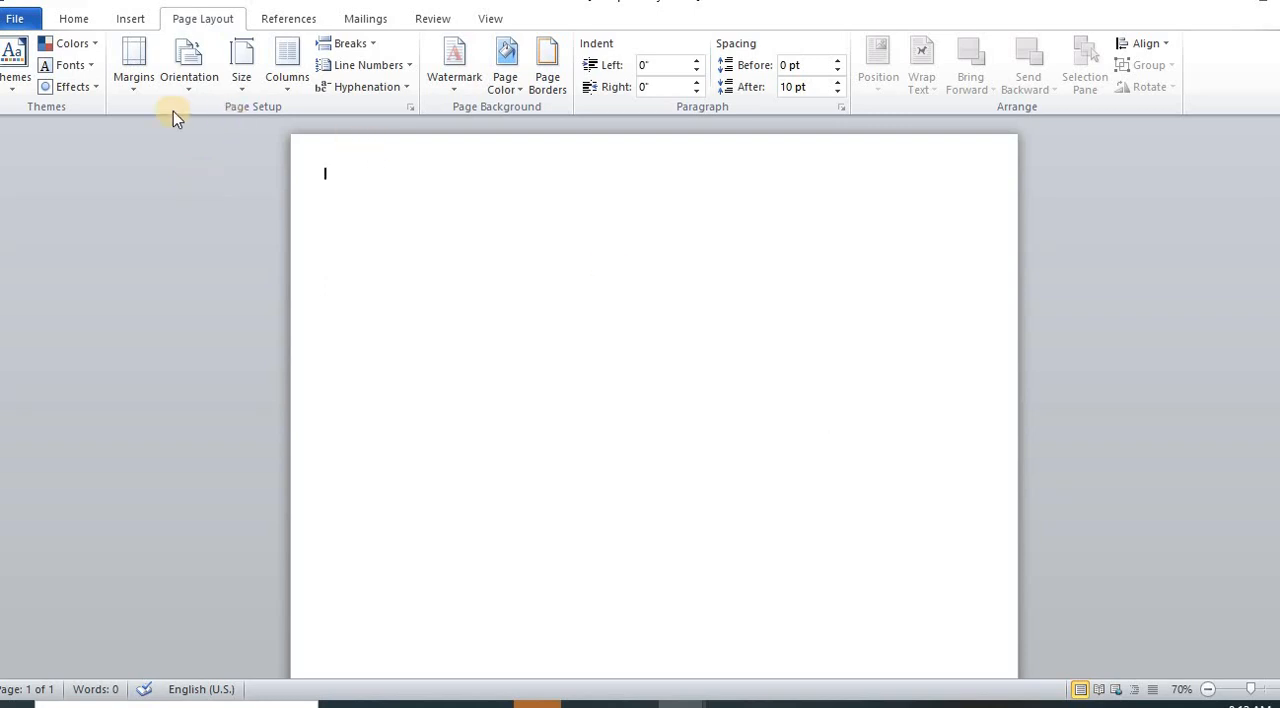
Step: Draw a right triangle about 2.45" high and 1.96" wide on the page and fill it with standard yellow
left_click(131, 19)
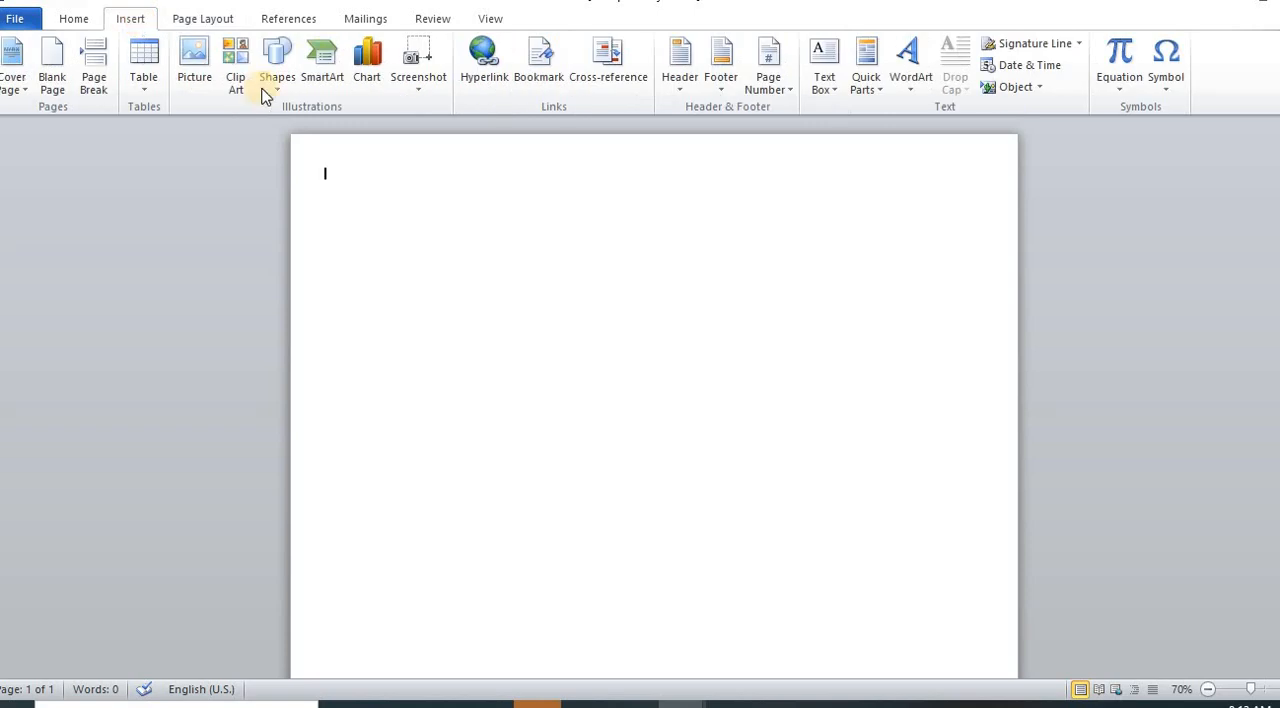
left_click(278, 90)
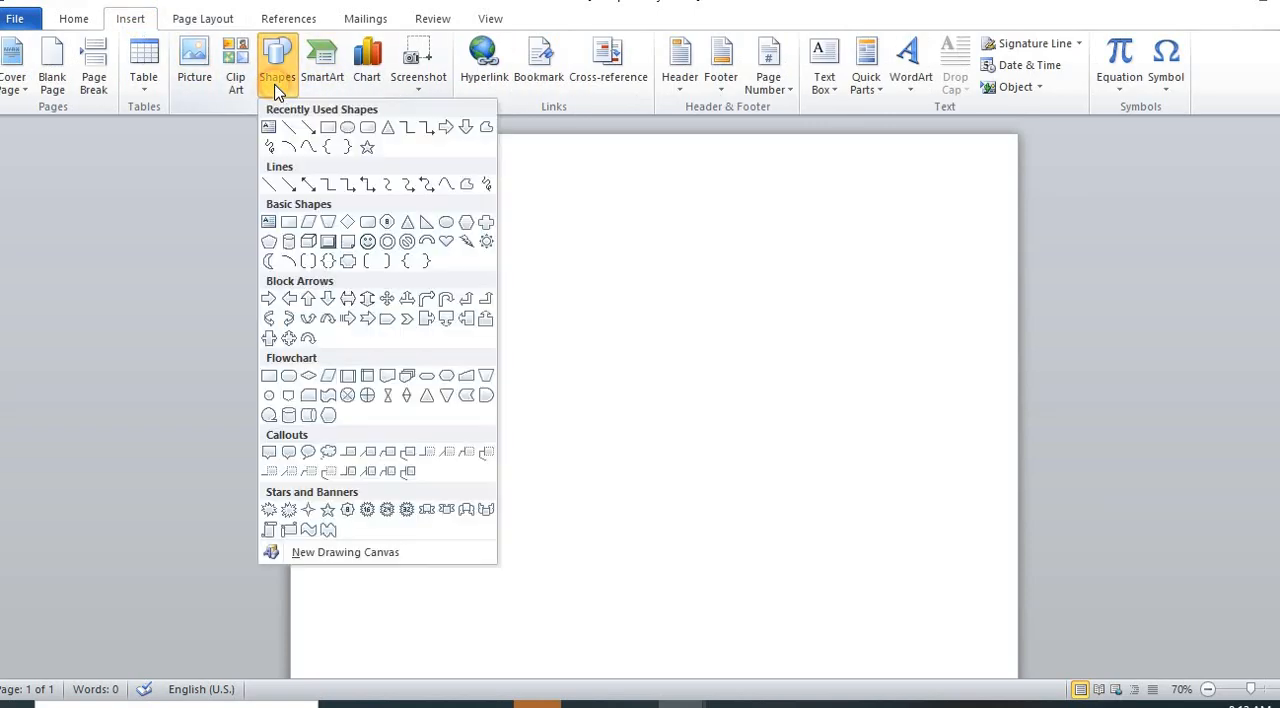
left_click(427, 228)
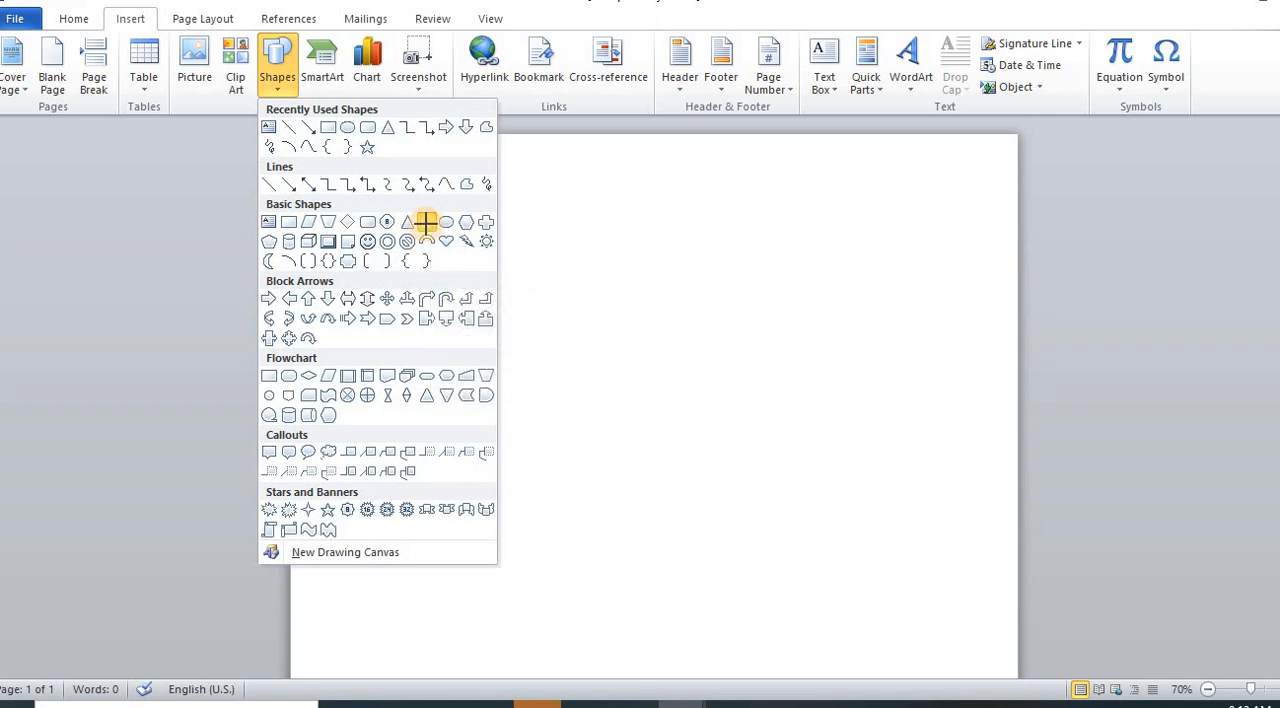
mouse_move(385, 215)
left_mouse_down()
mouse_move(440, 331)
mouse_move(513, 378)
left_mouse_up()
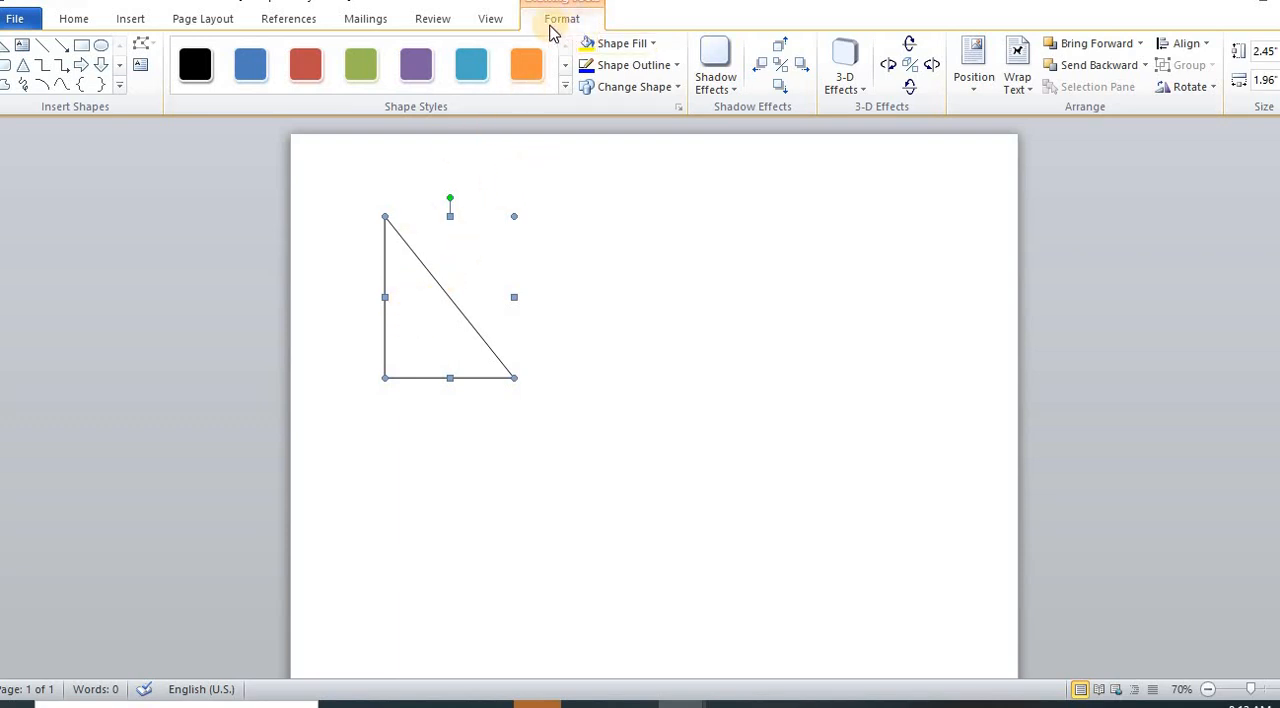
left_click(607, 45)
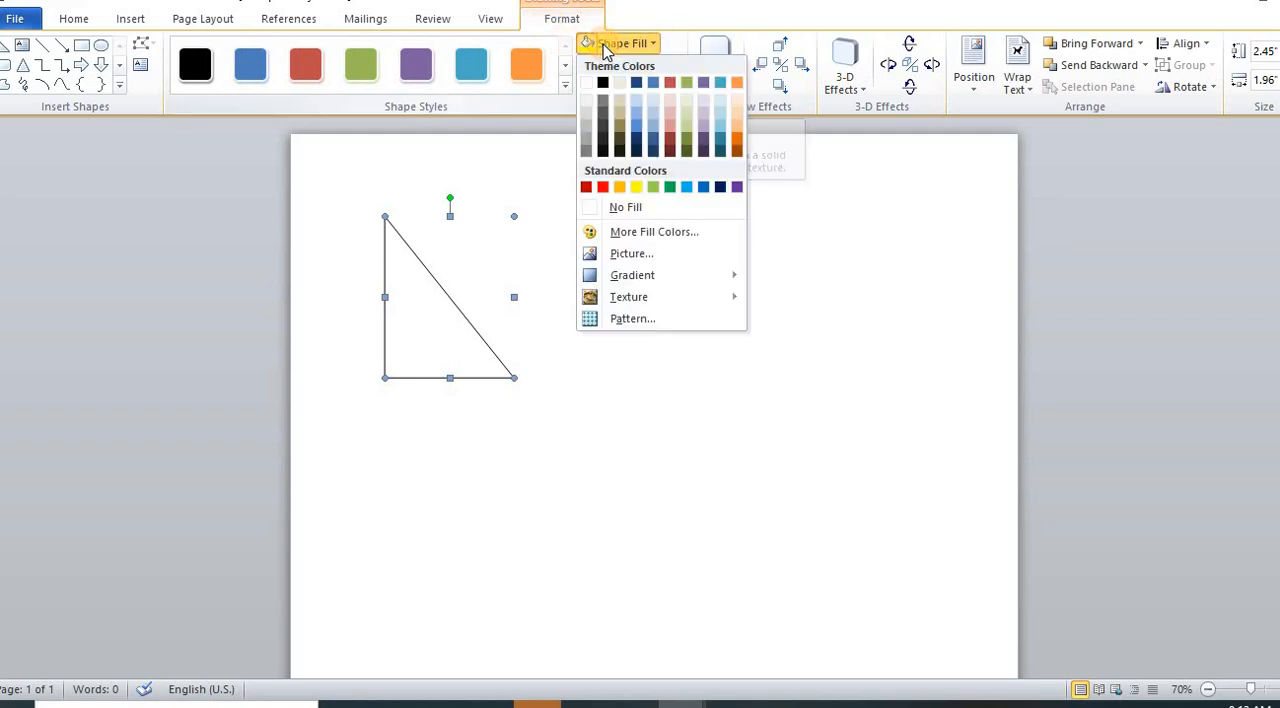
left_click(636, 189)
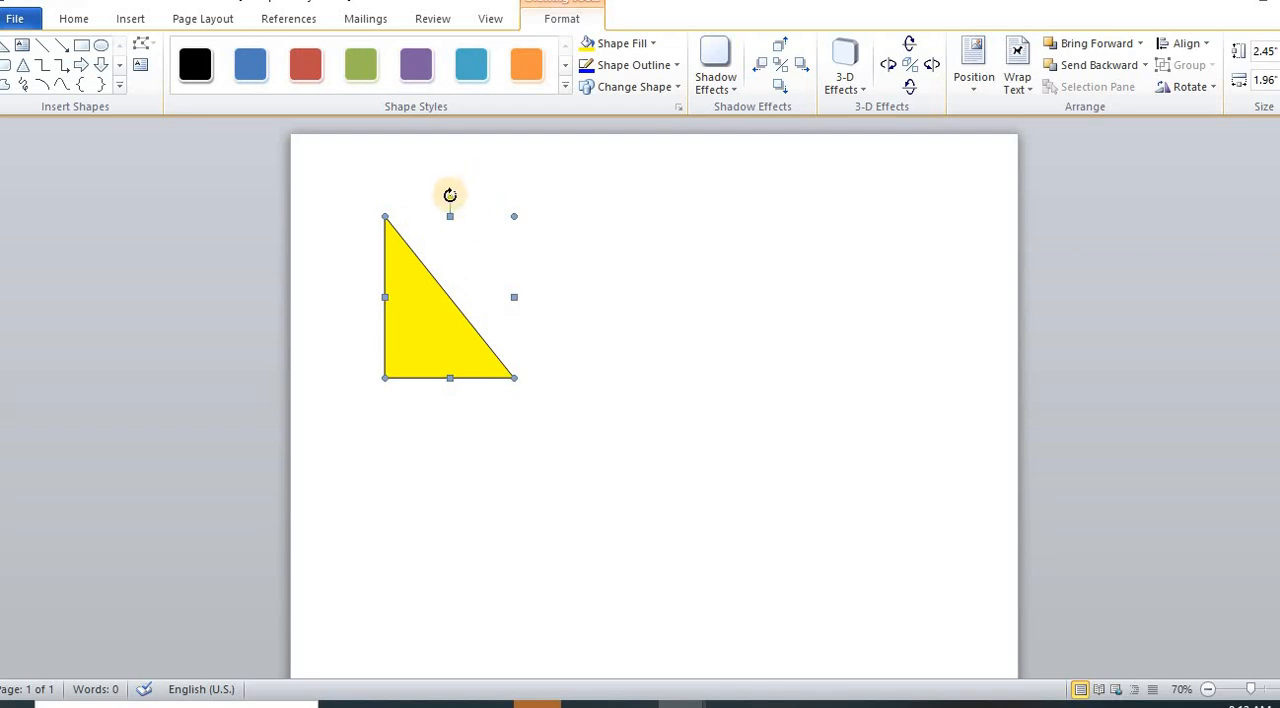
Step: Rotate the yellow triangle 90° clockwise and fit its right angle into the page's top-left corner
left_click_drag(449, 196, 577, 297)
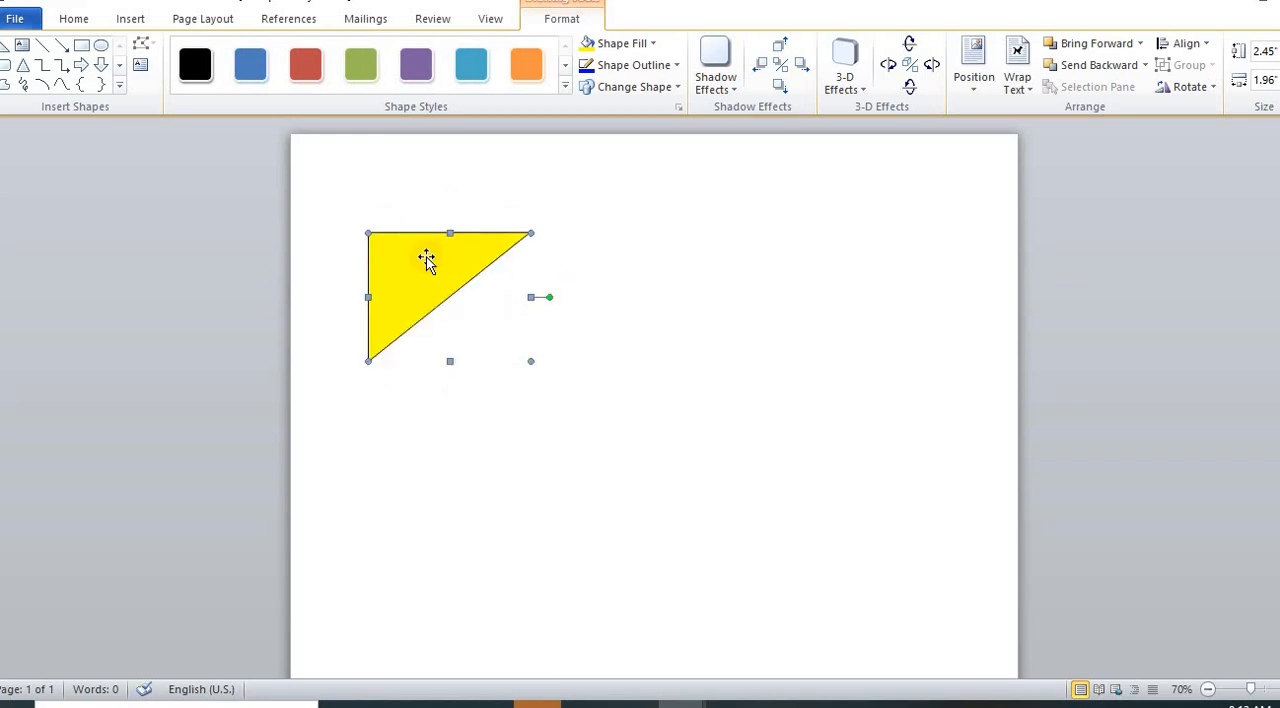
left_click_drag(426, 259, 323, 177)
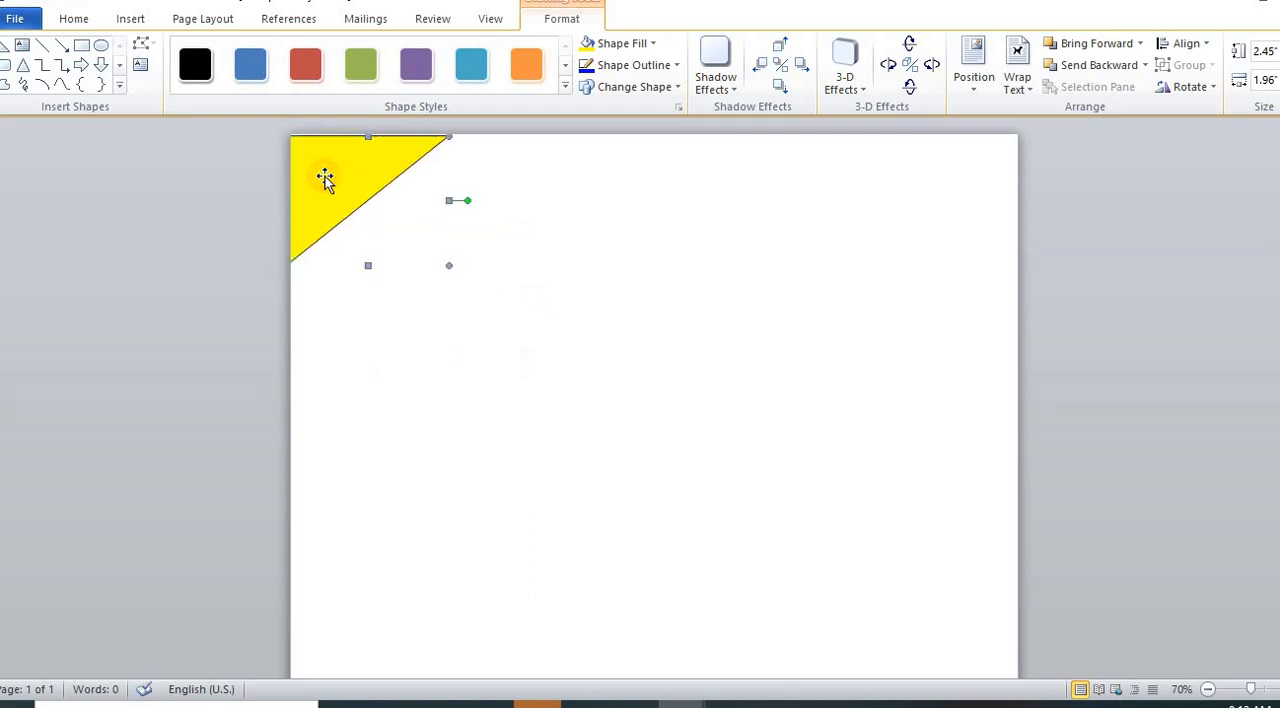
left_click_drag(403, 170, 404, 170)
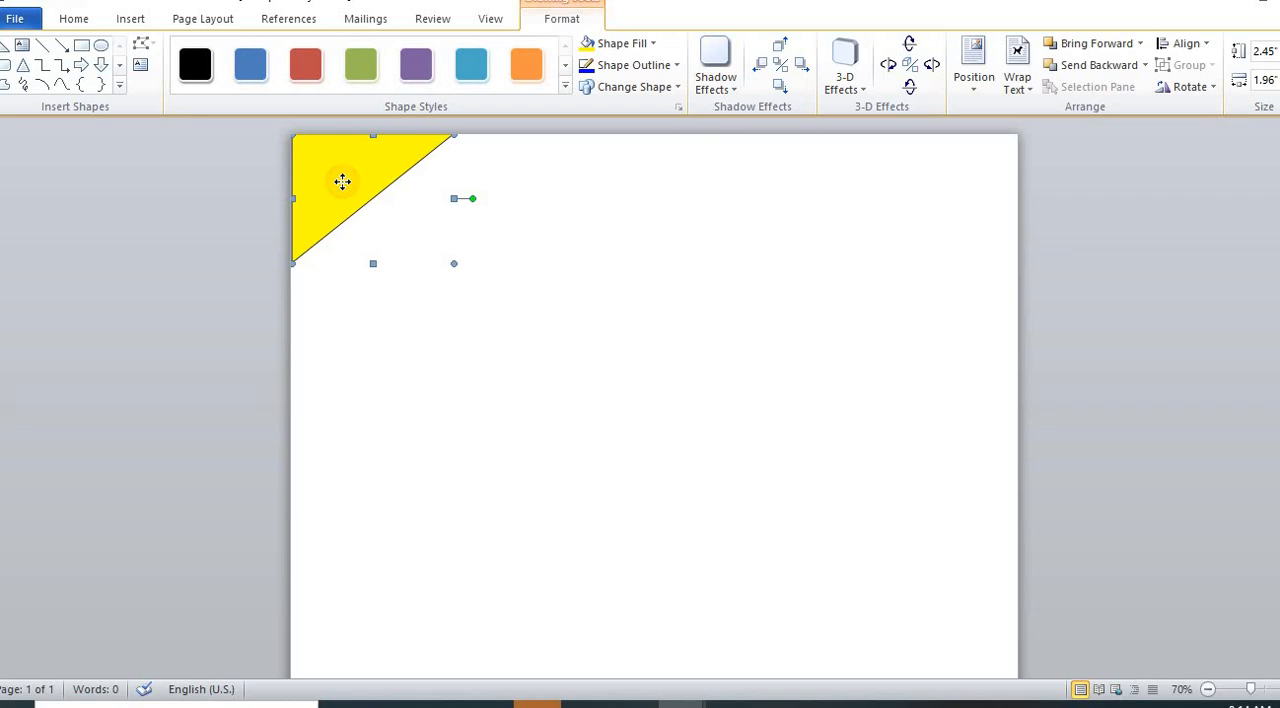
Step: Paste two copies of the yellow triangle onto the page
left_click(654, 337)
key("ctrl+v")
key("ctrl+v")
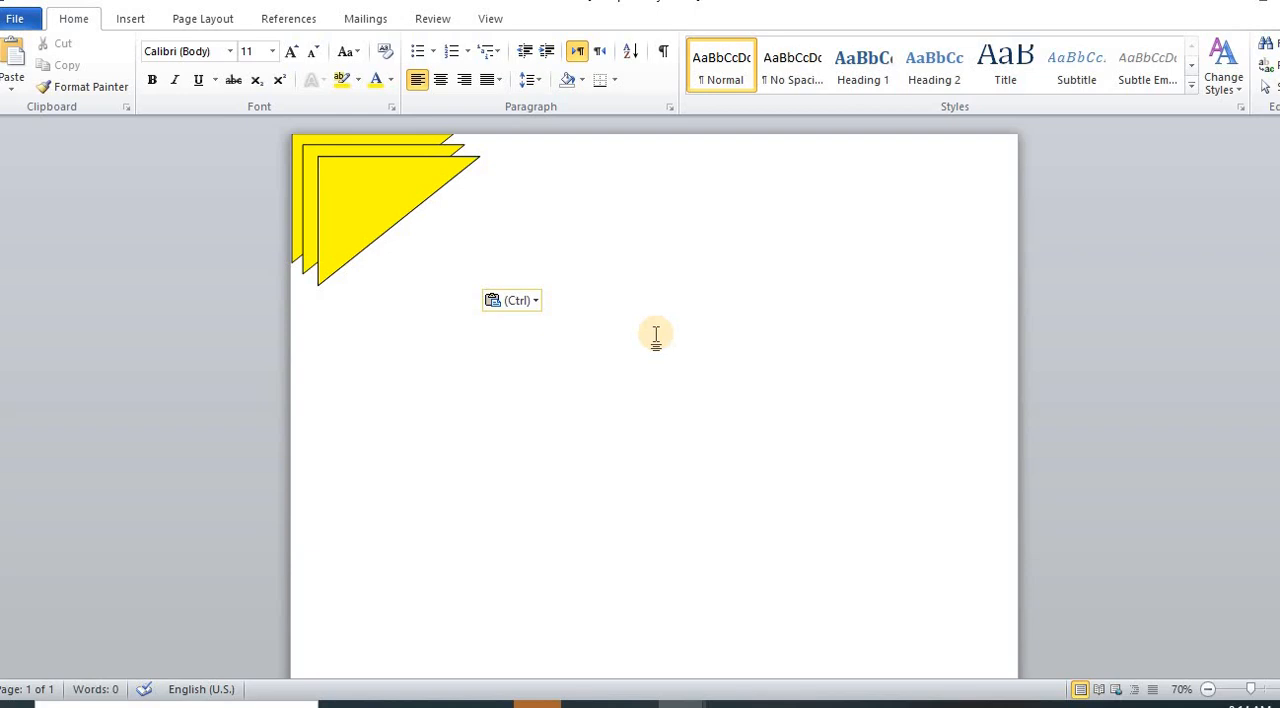
Step: Place a copy of the yellow triangle in the page's top-right corner, rotated 90° clockwise so its straight edges follow the page edges
left_click_drag(374, 204, 818, 231)
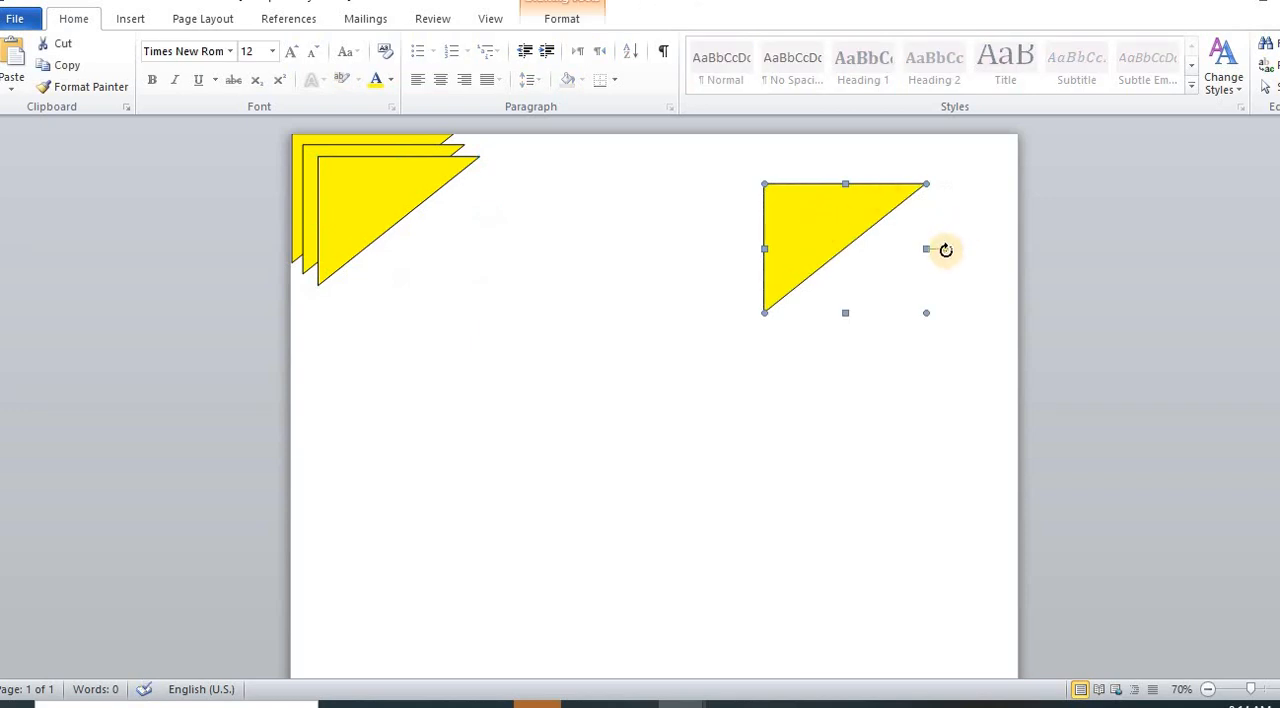
left_click_drag(946, 250, 837, 368)
left_click_drag(885, 204, 986, 176)
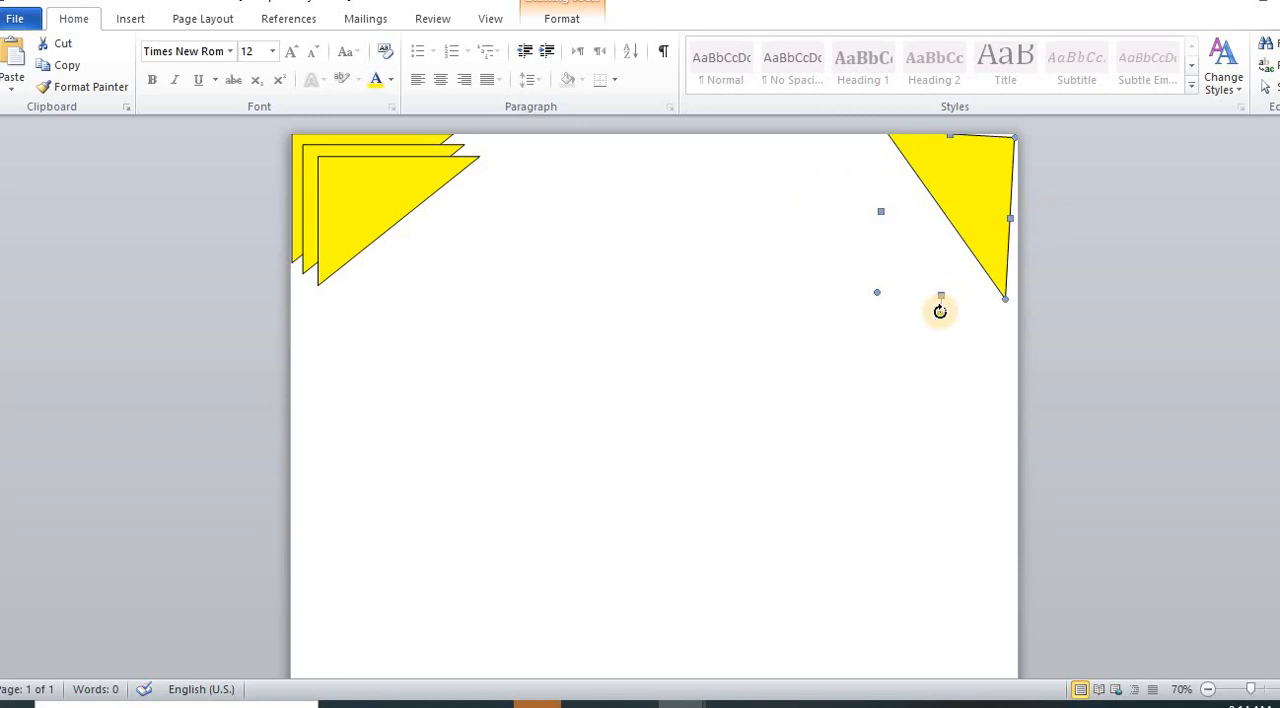
mouse_move(940, 312)
left_mouse_down()
mouse_move(951, 313)
mouse_move(937, 305)
left_mouse_up()
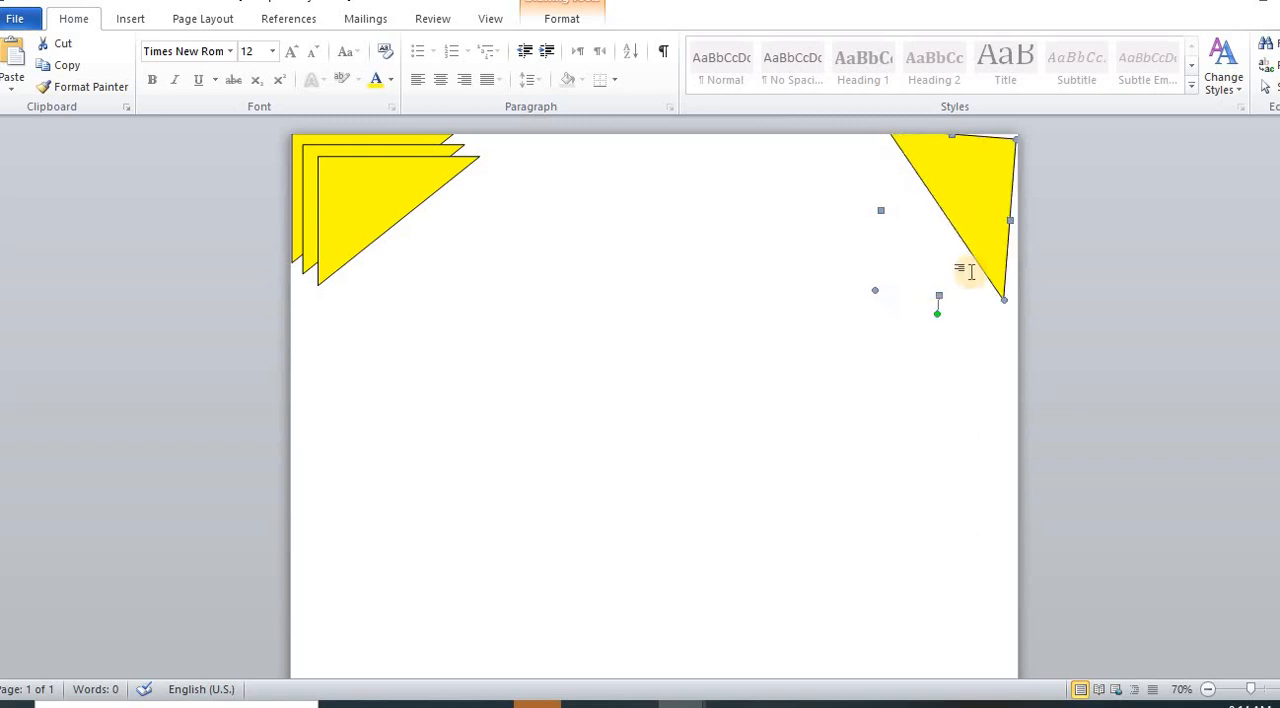
key("ctrl+z")
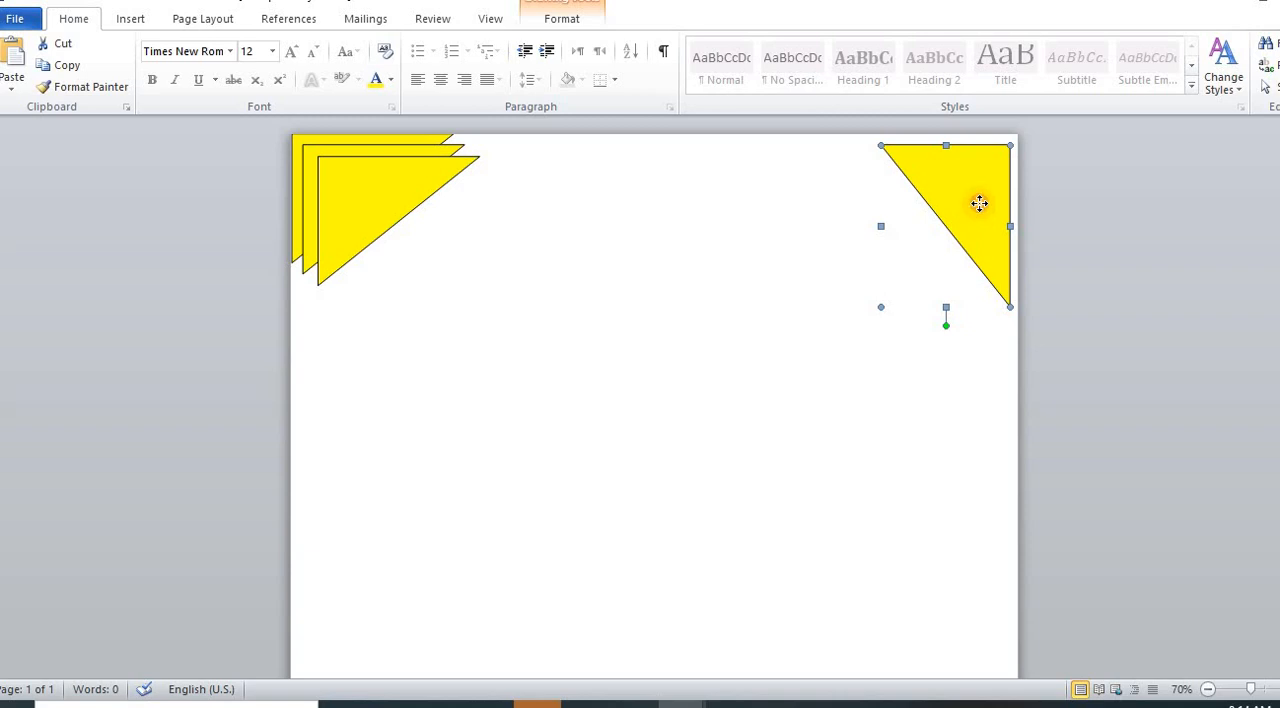
left_click_drag(983, 206, 982, 203)
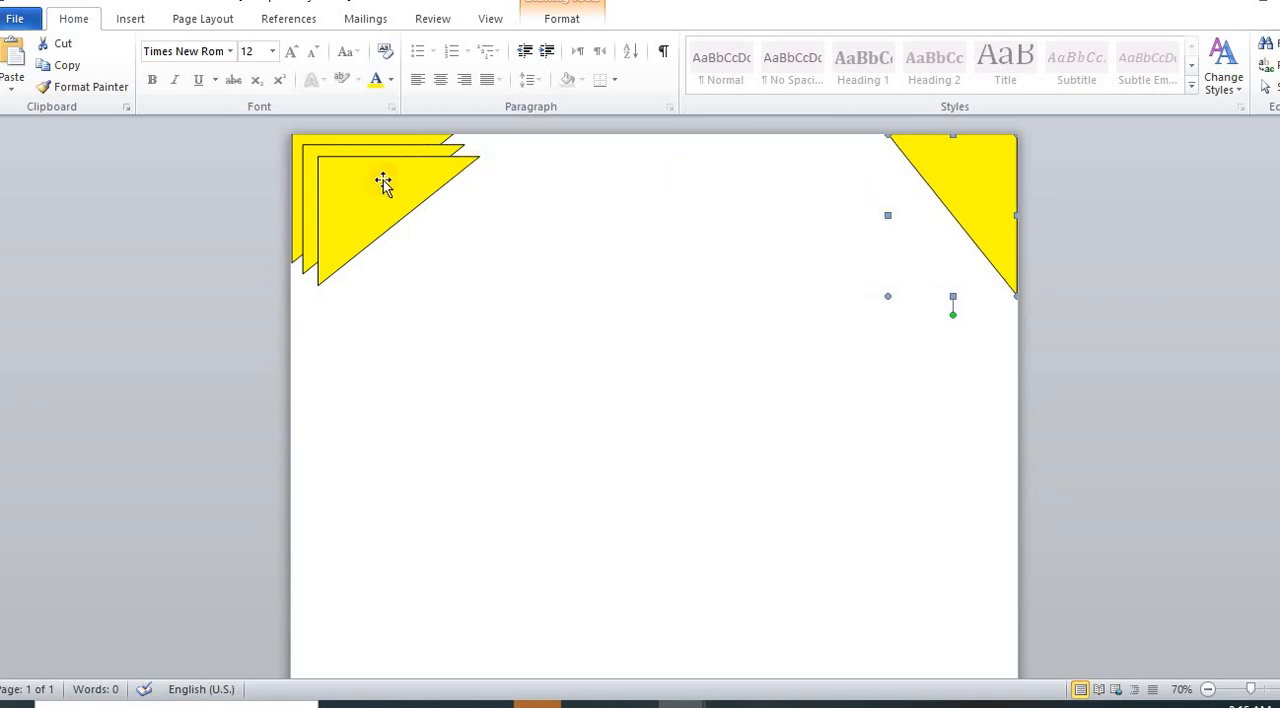
Step: Move the frontmost triangle copy into the page's bottom-left corner, rotated 90° counterclockwise to follow the page edges
left_click_drag(381, 182, 375, 586)
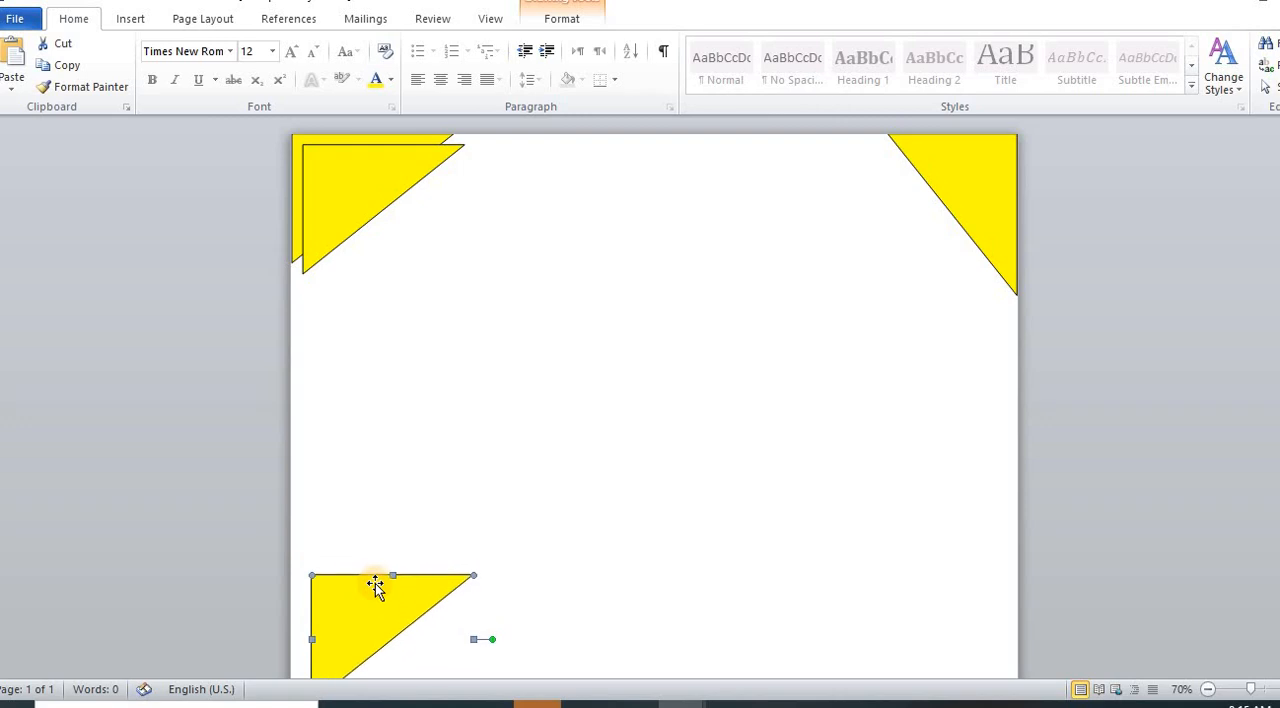
key("Escape")
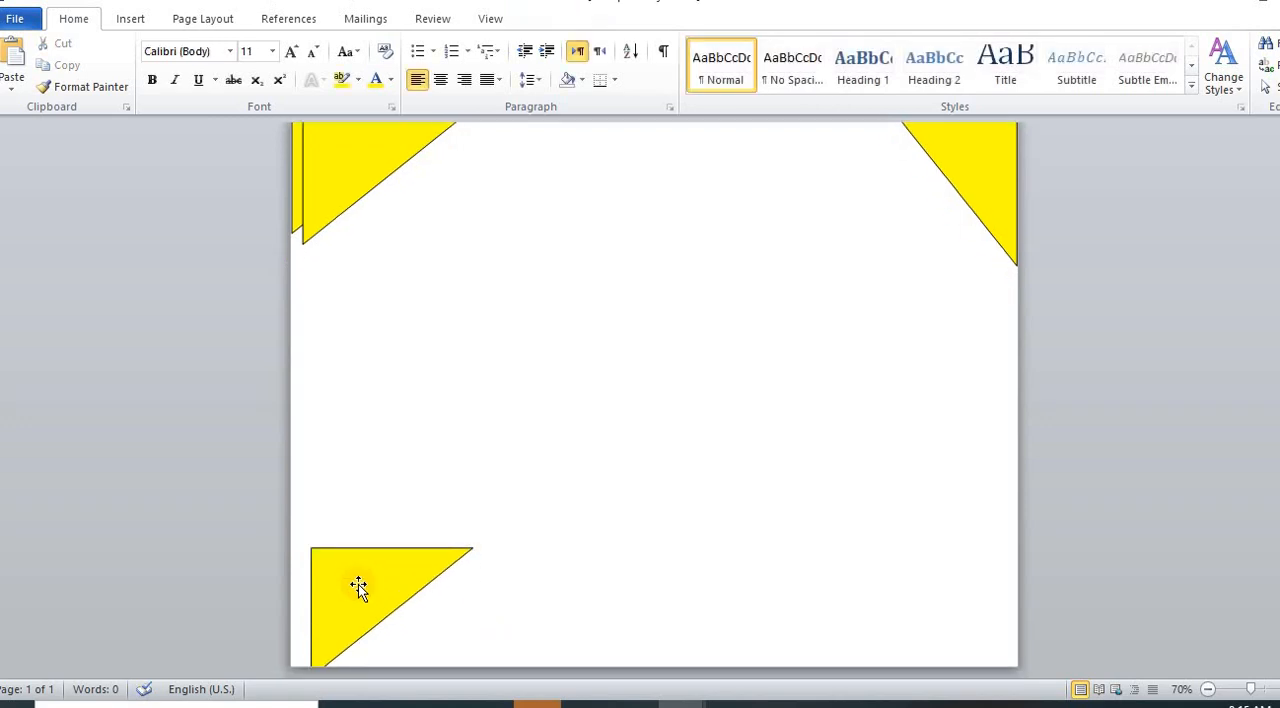
left_click(358, 584)
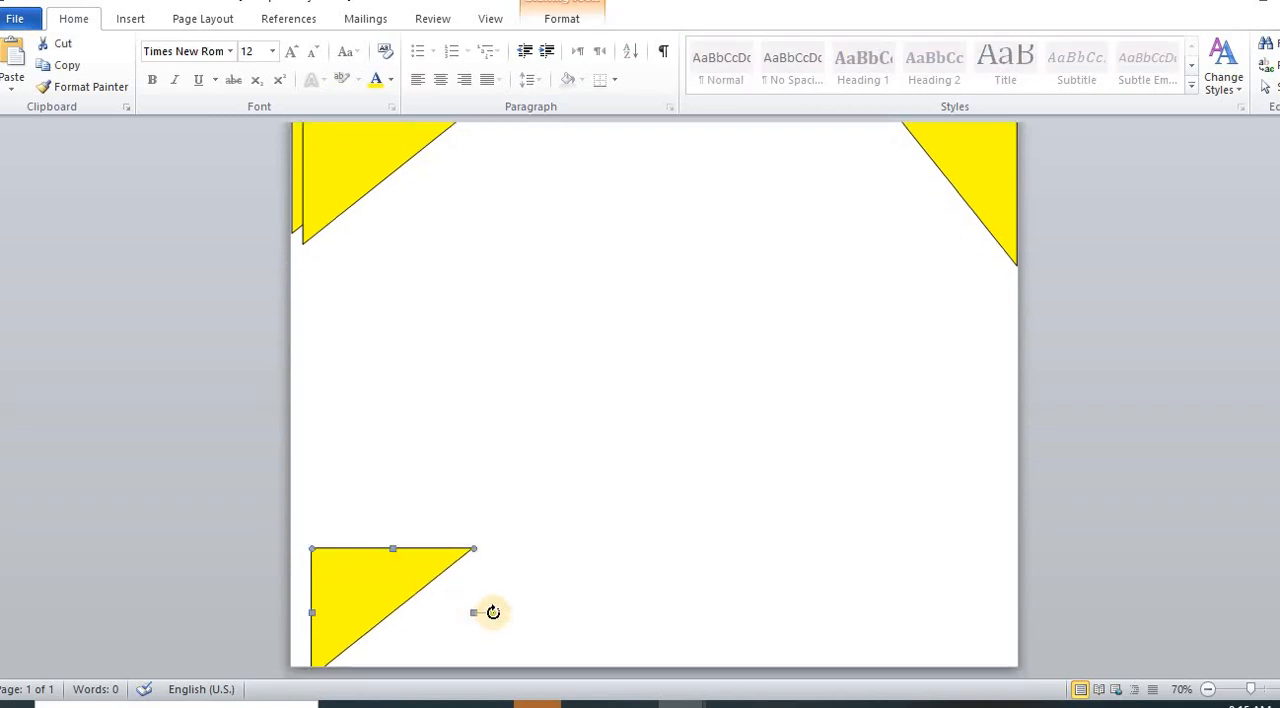
left_click_drag(493, 612, 391, 523)
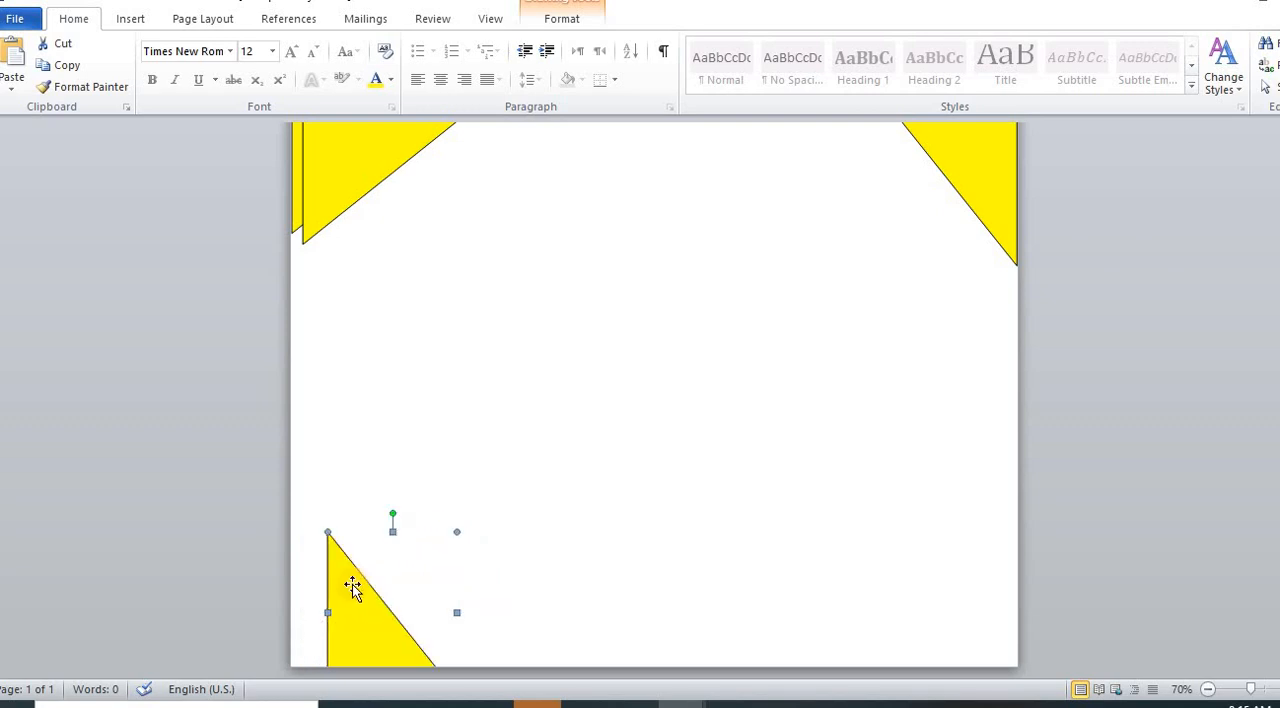
left_click_drag(352, 584, 320, 560)
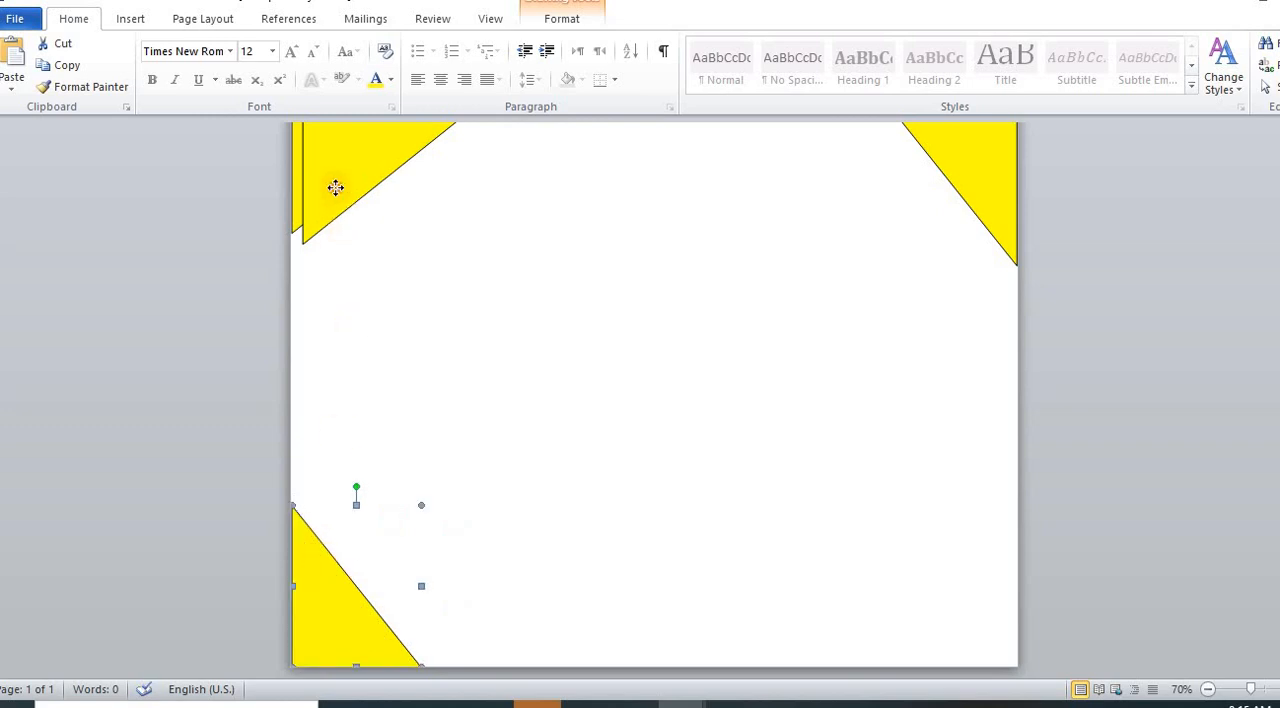
Step: Move the remaining spare triangle into the page's bottom-right corner, rotated 180° to follow the page edges
left_click_drag(335, 188, 857, 566)
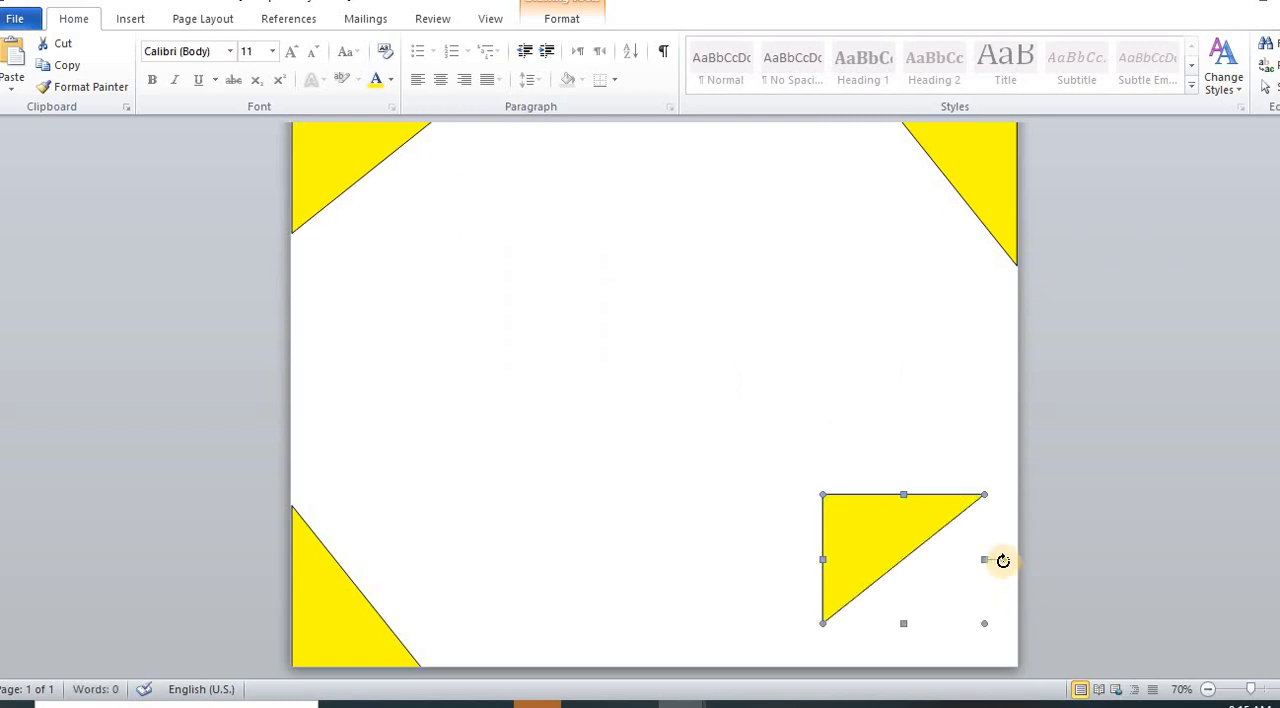
left_click_drag(1003, 562, 929, 563)
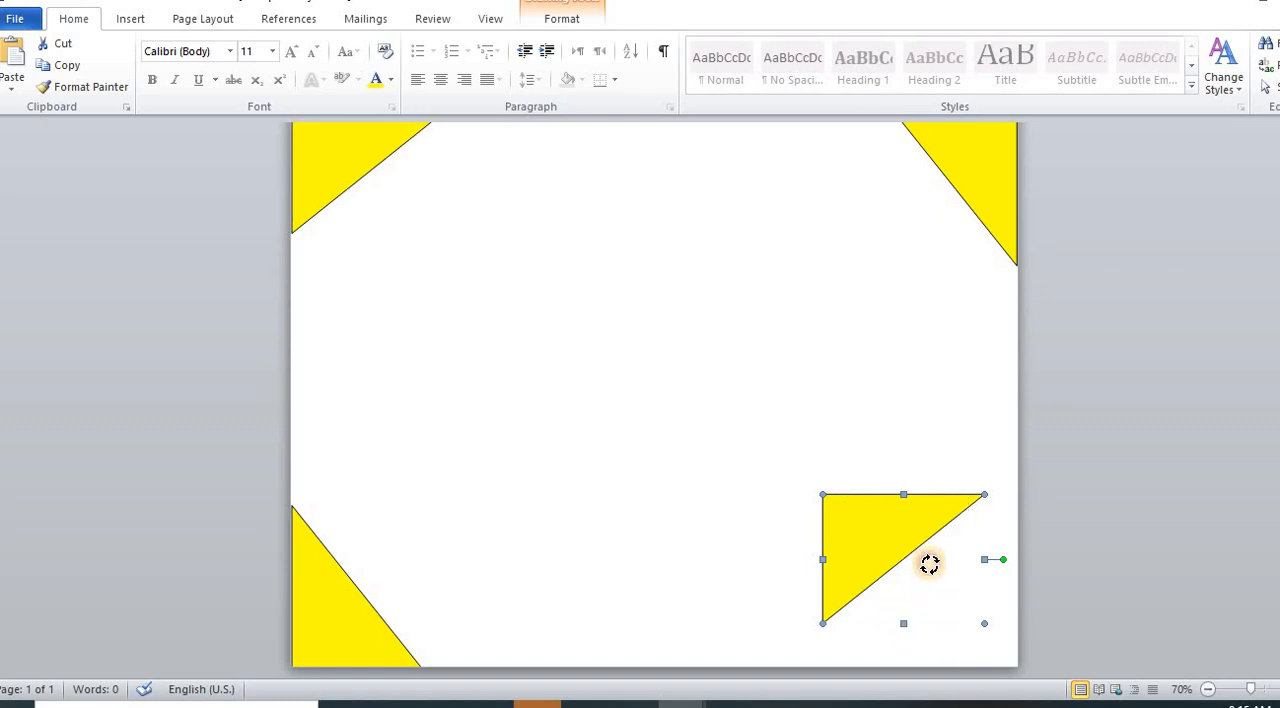
mouse_move(849, 539)
left_mouse_down()
mouse_move(840, 534)
mouse_move(845, 556)
left_mouse_up()
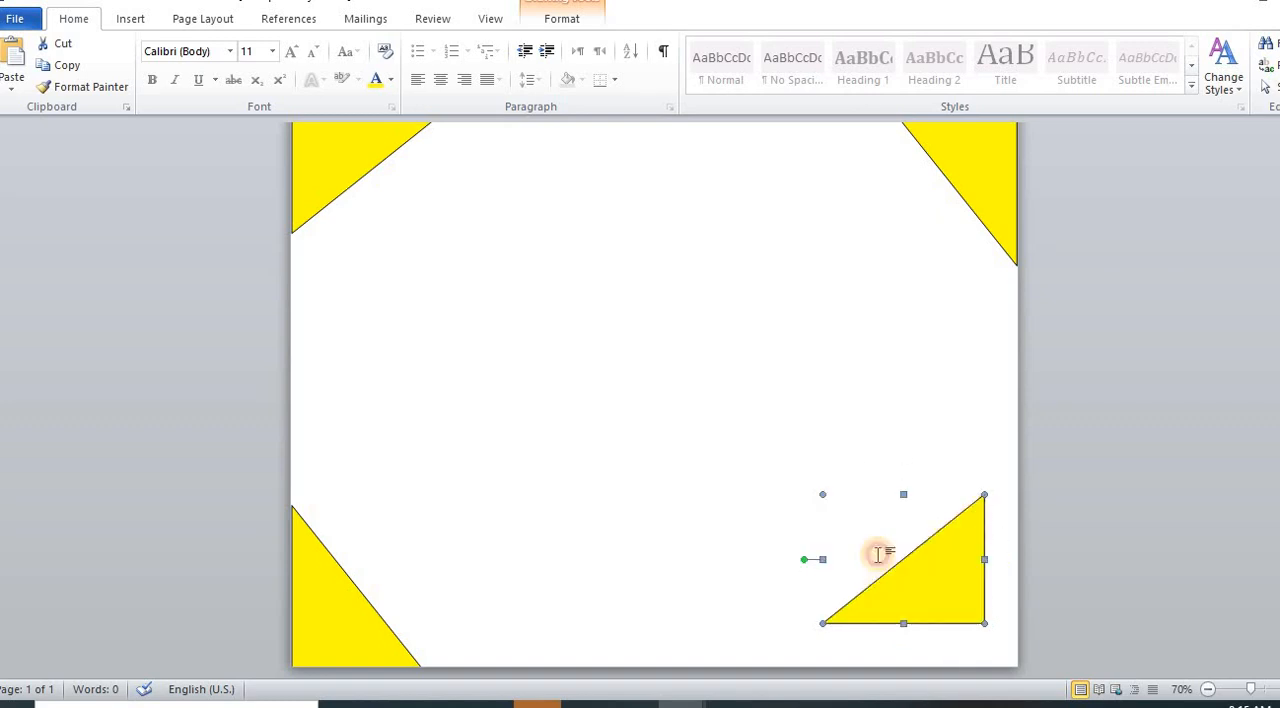
left_click_drag(939, 563, 970, 600)
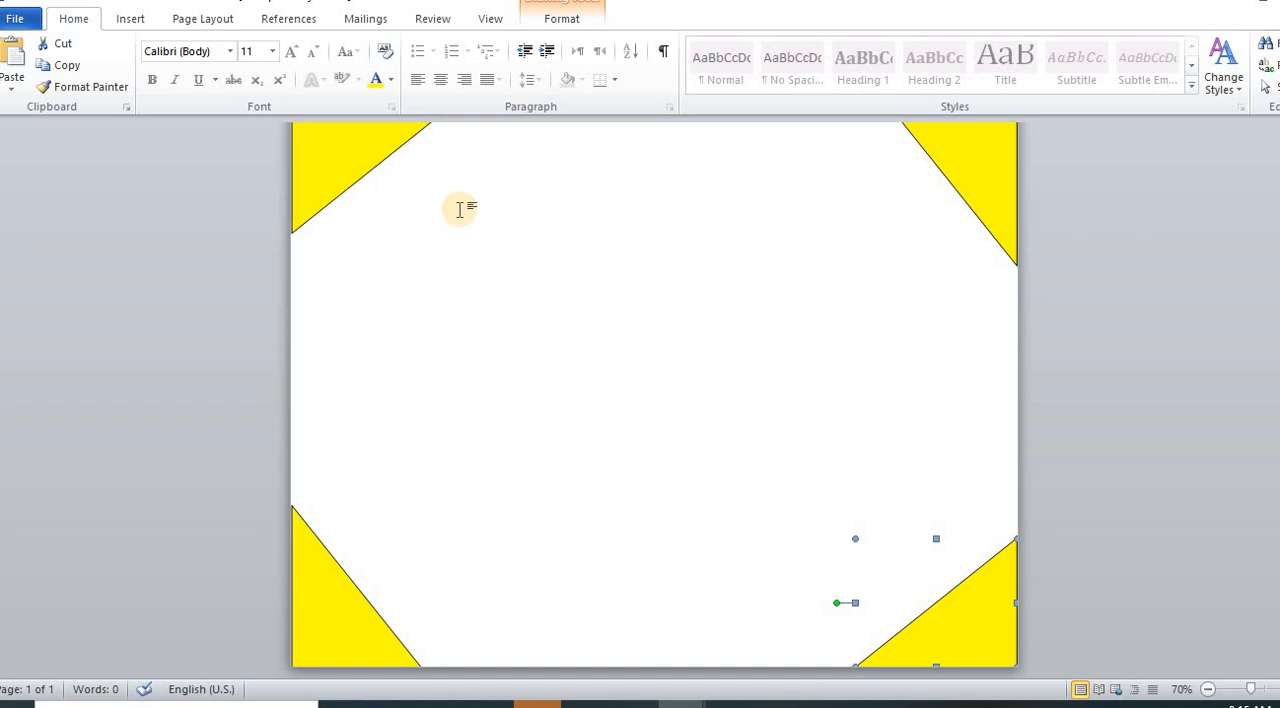
Step: Insert the picture file "download" from the Desktop folder into the document
left_click(127, 22)
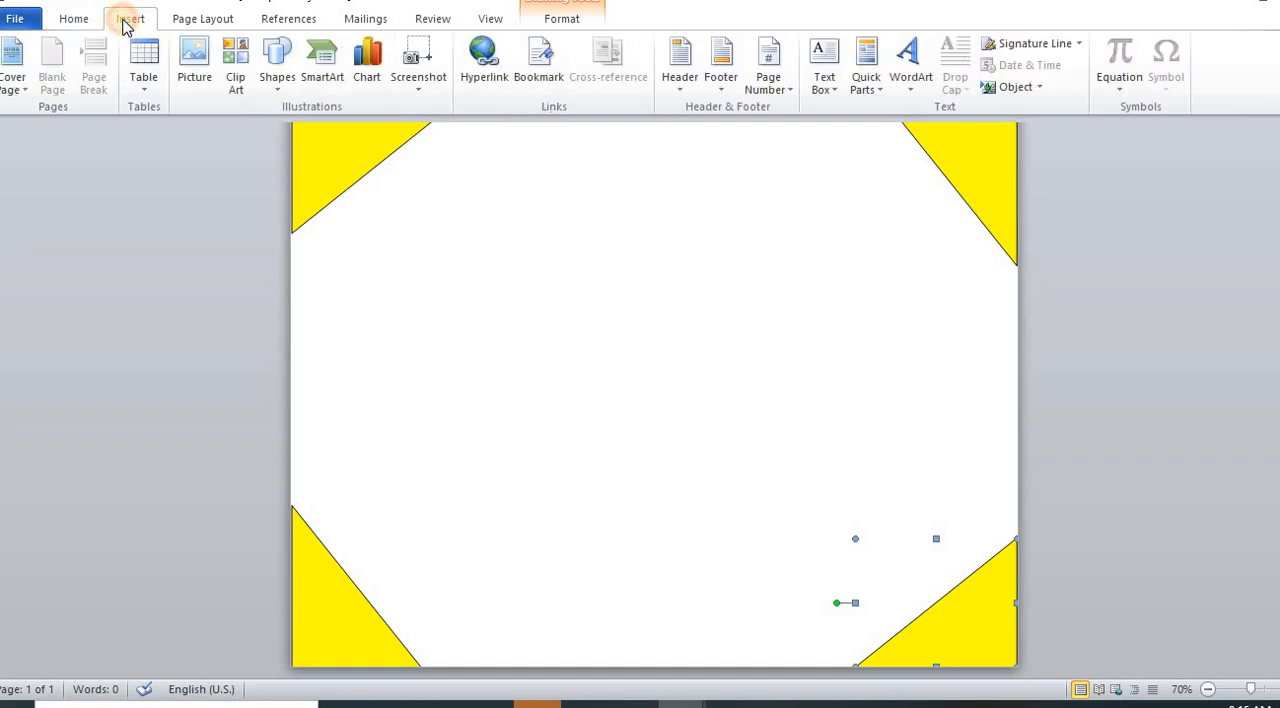
left_click(196, 79)
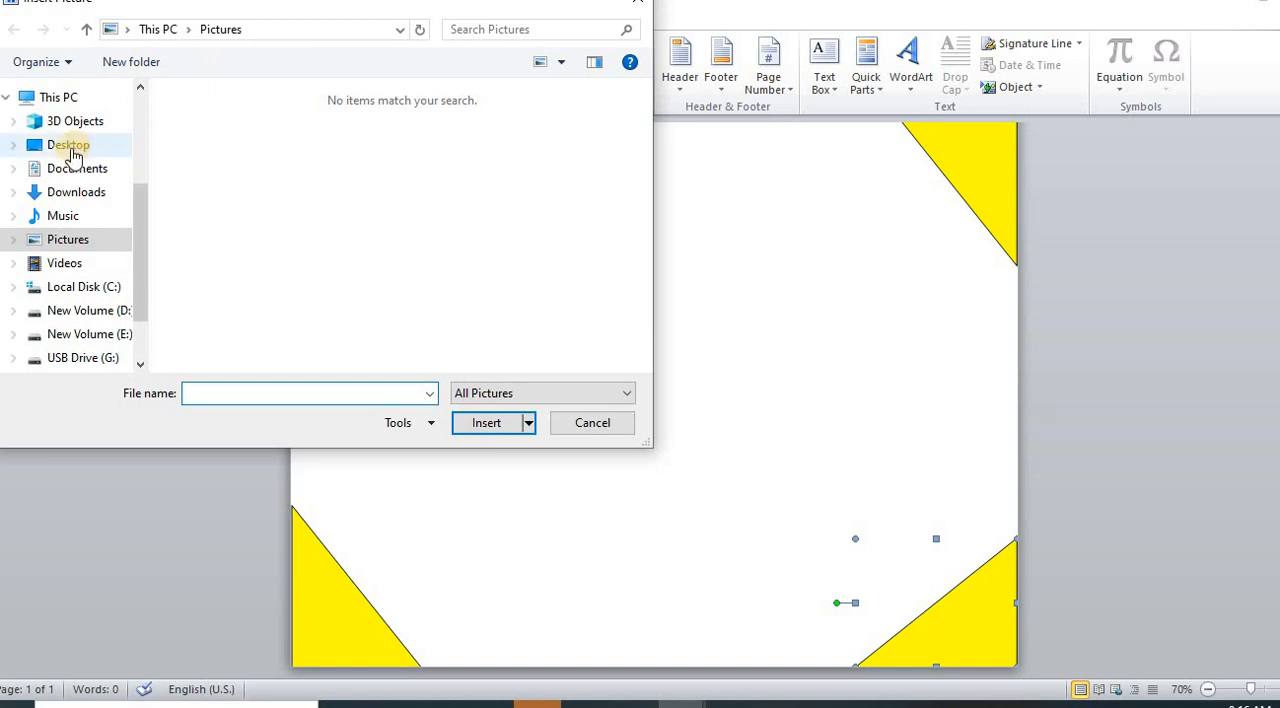
left_click(70, 148)
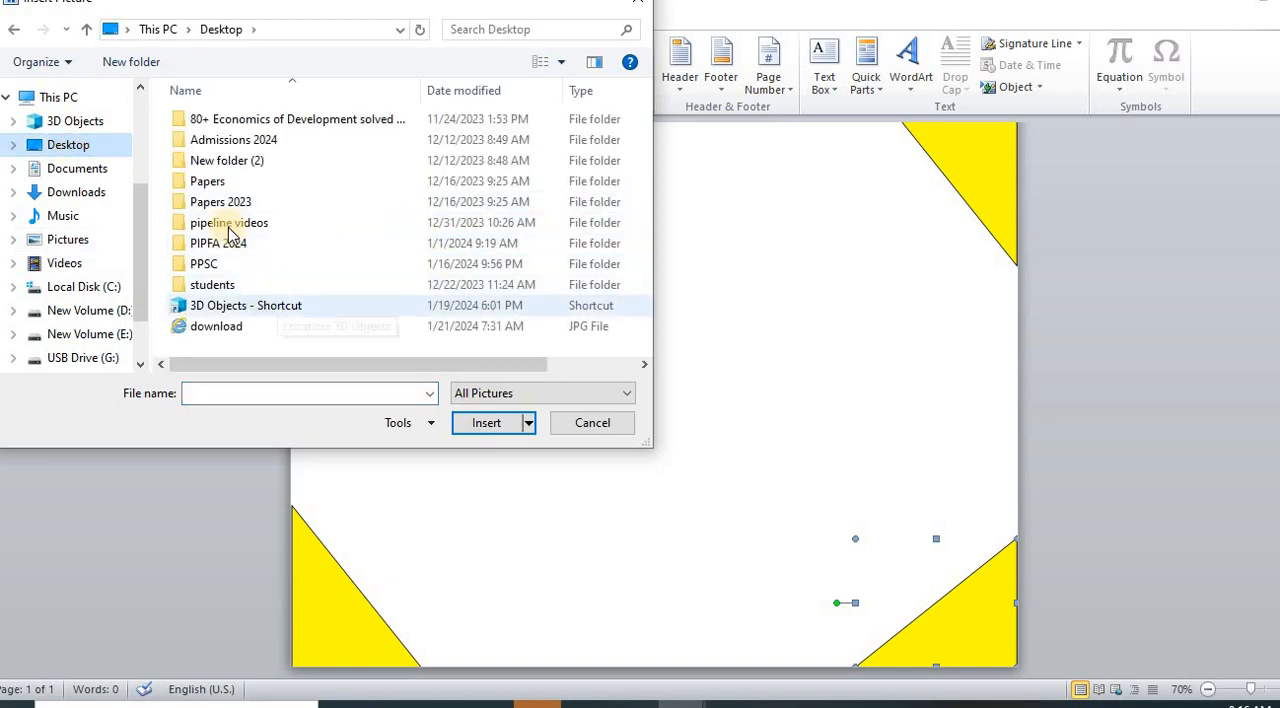
left_click(222, 330)
left_click(490, 426)
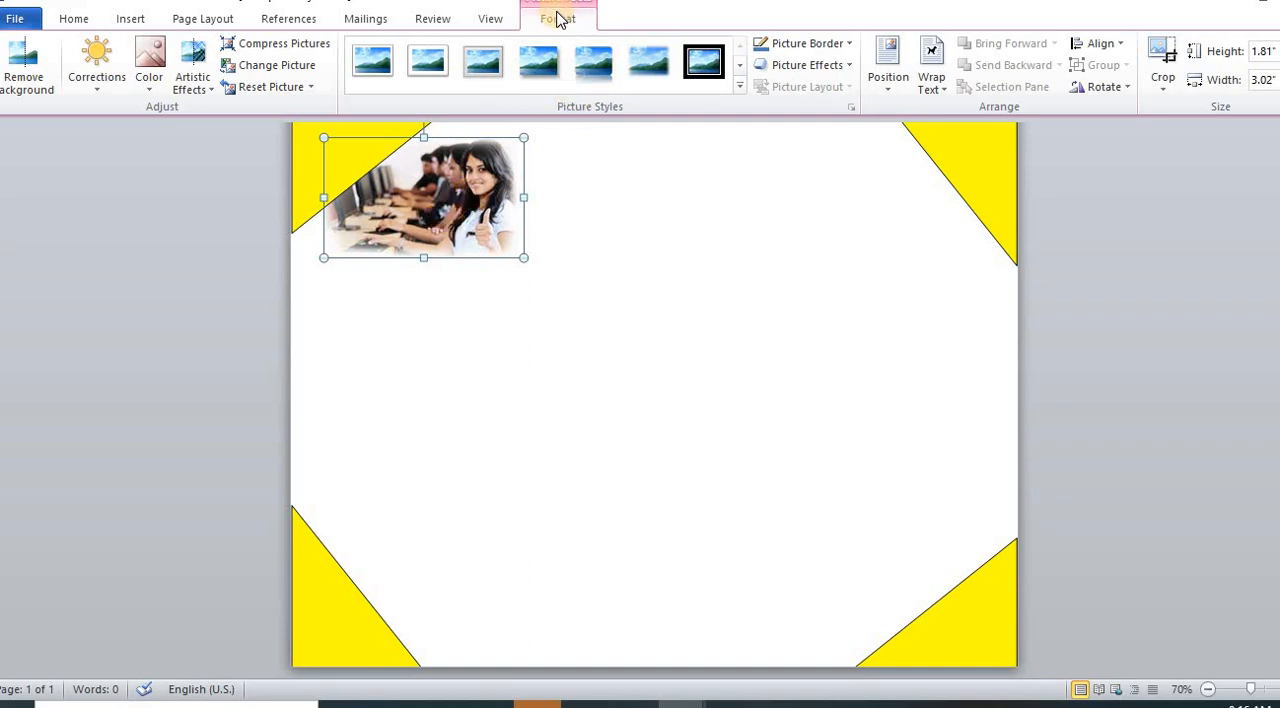
Step: Try to move the inserted picture away from the top-left triangle toward the middle of the page
left_click(935, 88)
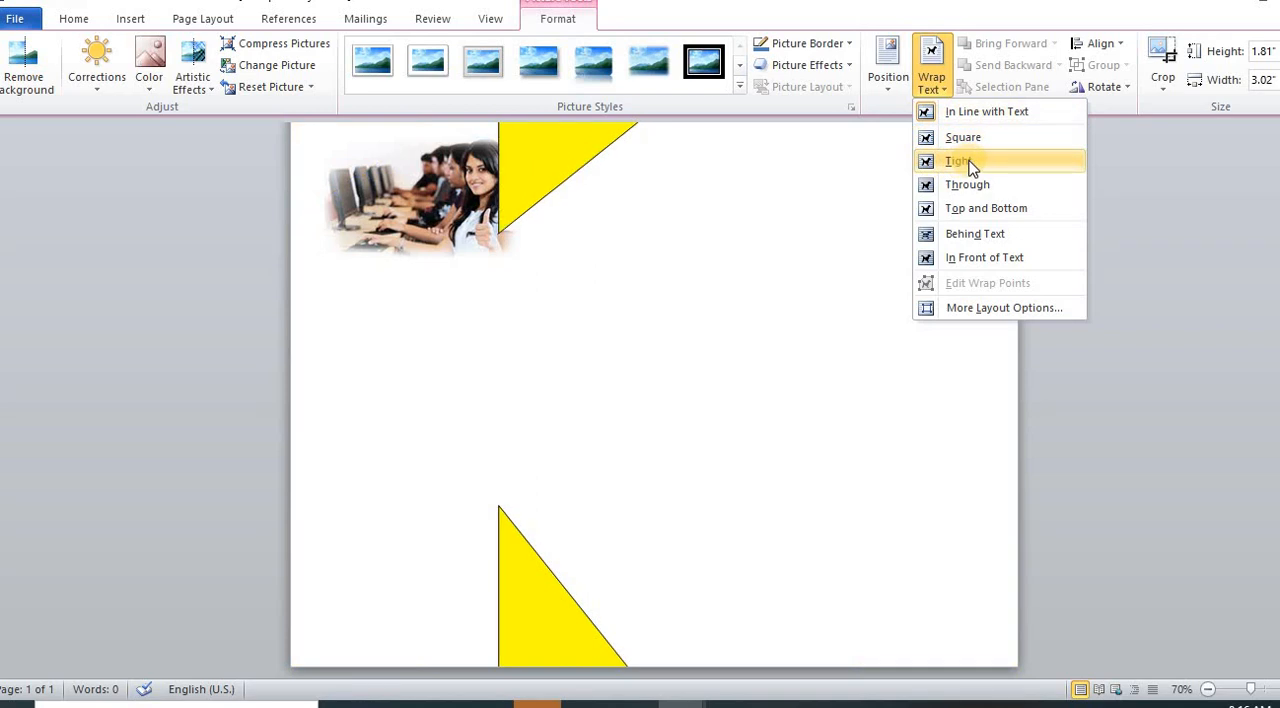
left_click(431, 210)
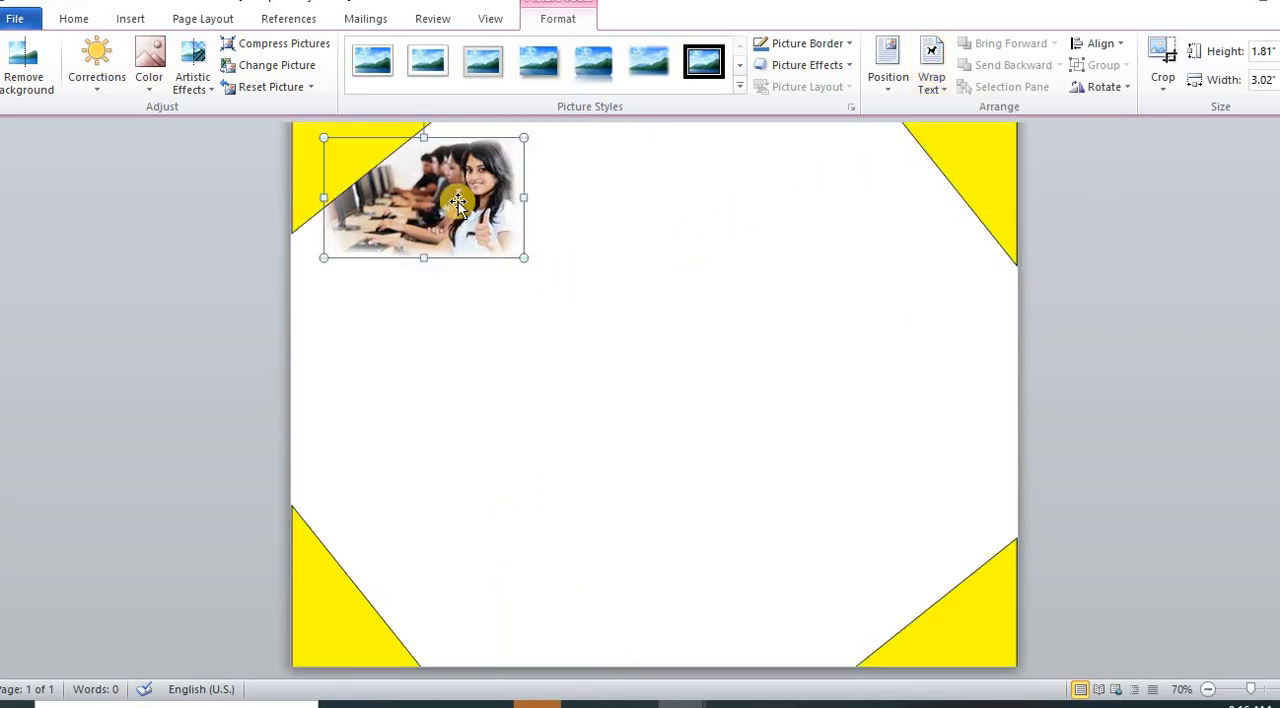
left_click_drag(458, 202, 590, 281)
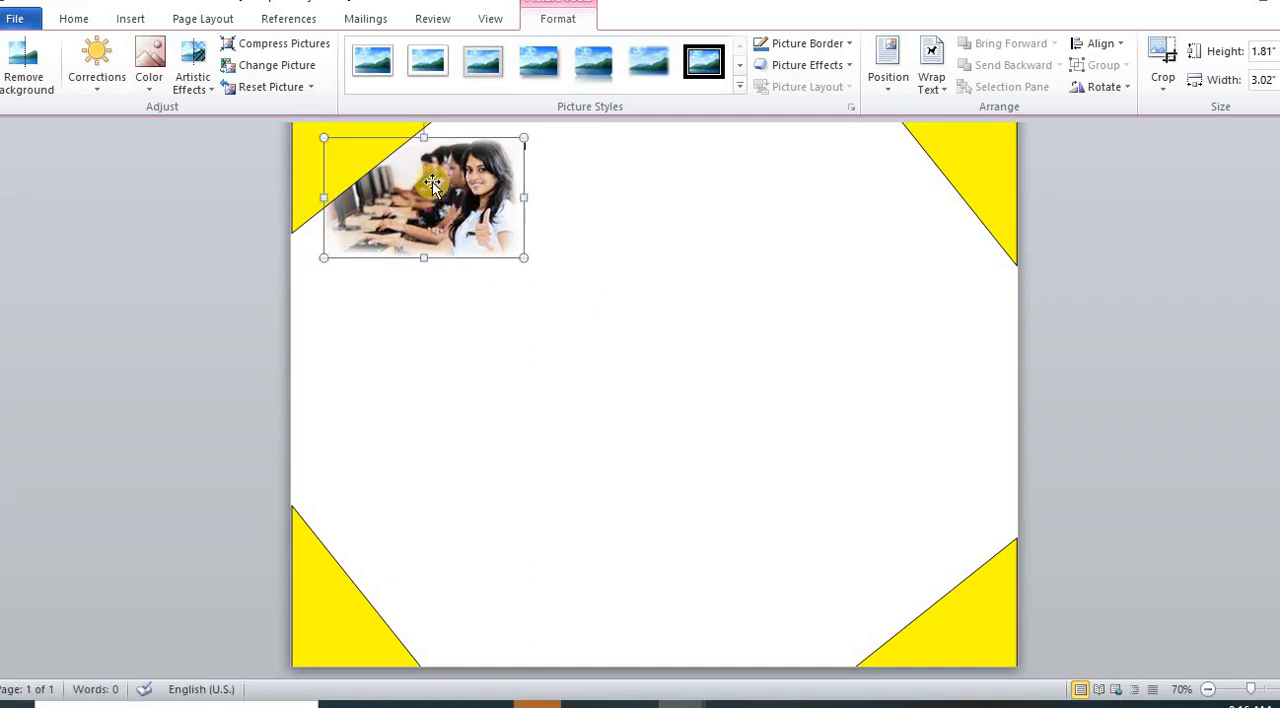